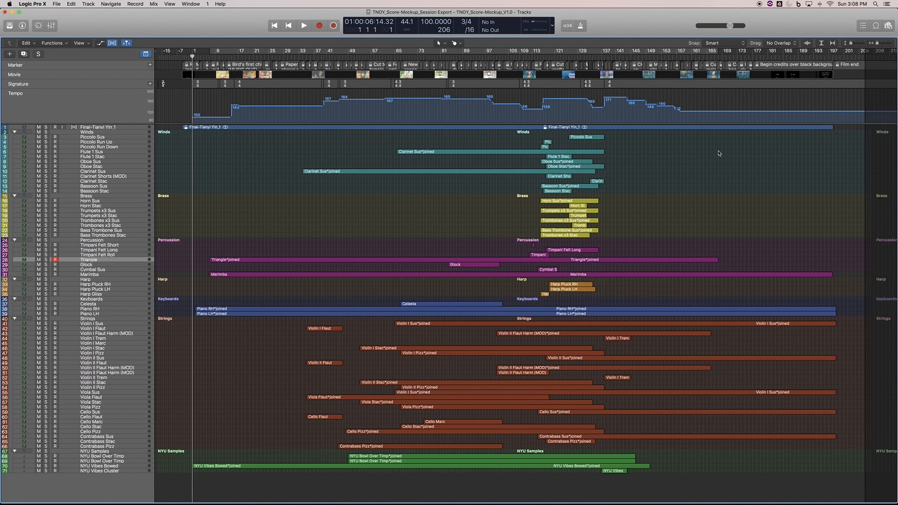
- Customize the control bar and display, keeping the LCD in Custom mode with its positions, sample rate and tempo read-outs
left_click(552, 27)
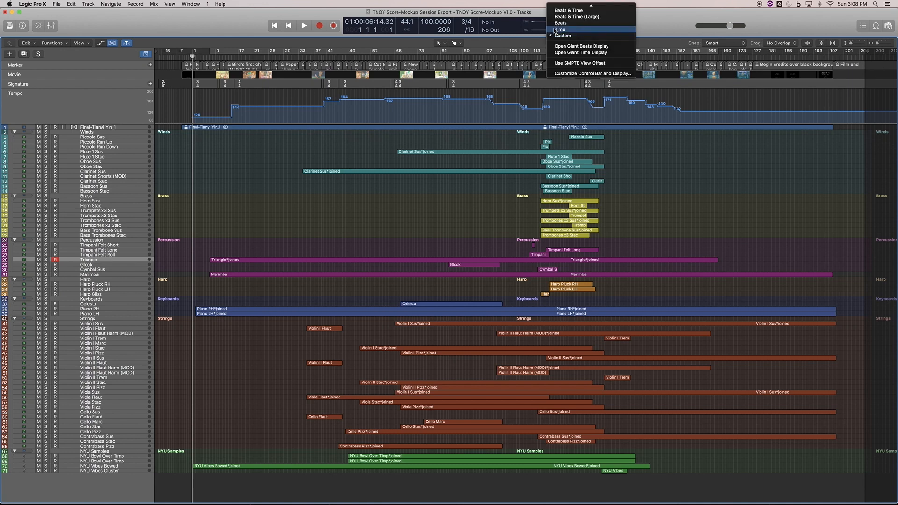
left_click(565, 74)
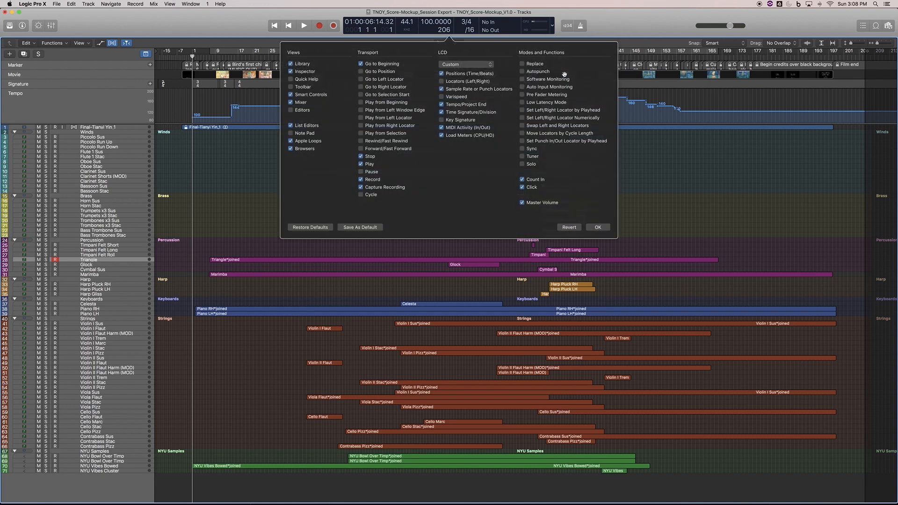
left_click(476, 65)
left_click(460, 67)
left_click(598, 227)
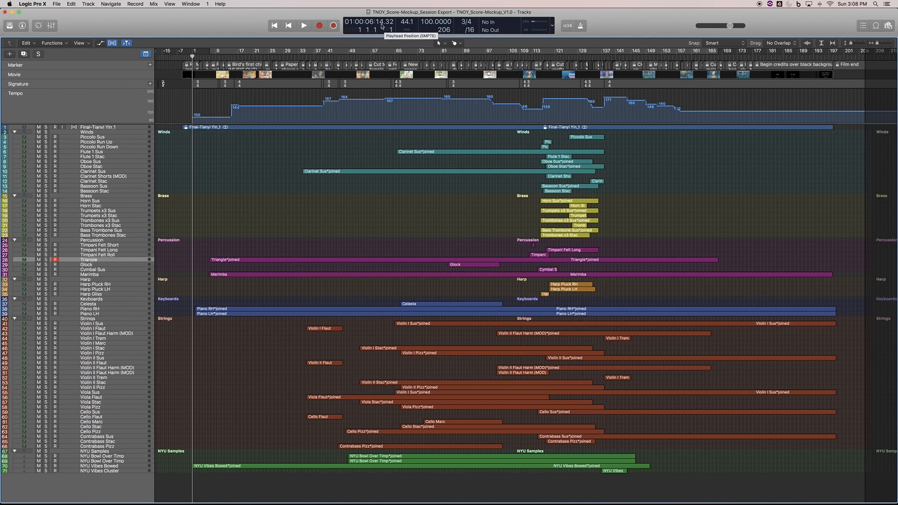
- Place the playhead at the film's start at 01:00:00:00, then return it to the Music START marker at bar 1
left_click_drag(880, 43, 885, 45)
scroll(525, 143, "left", 10)
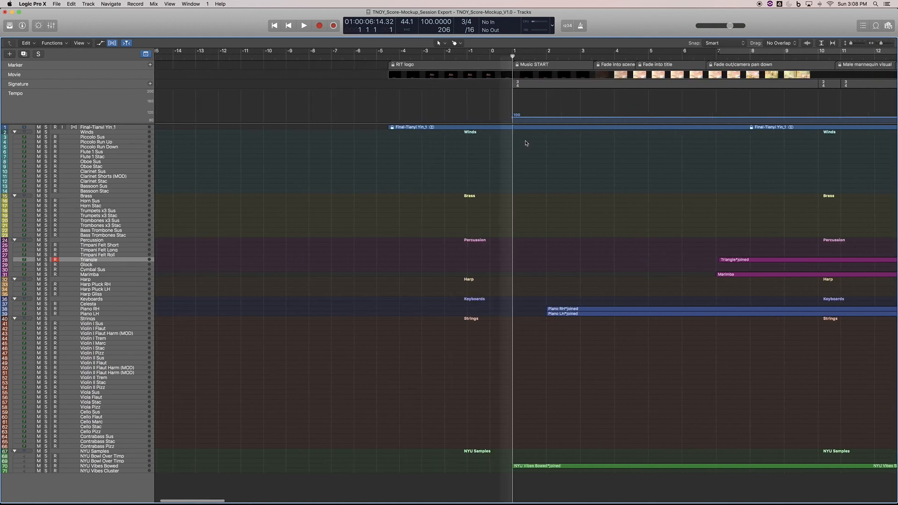
scroll(510, 137, "right", 2)
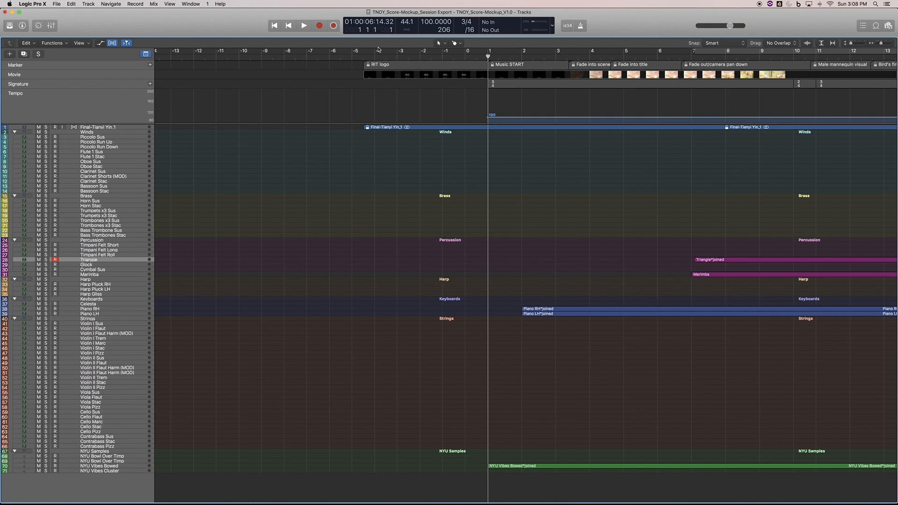
left_click(364, 55)
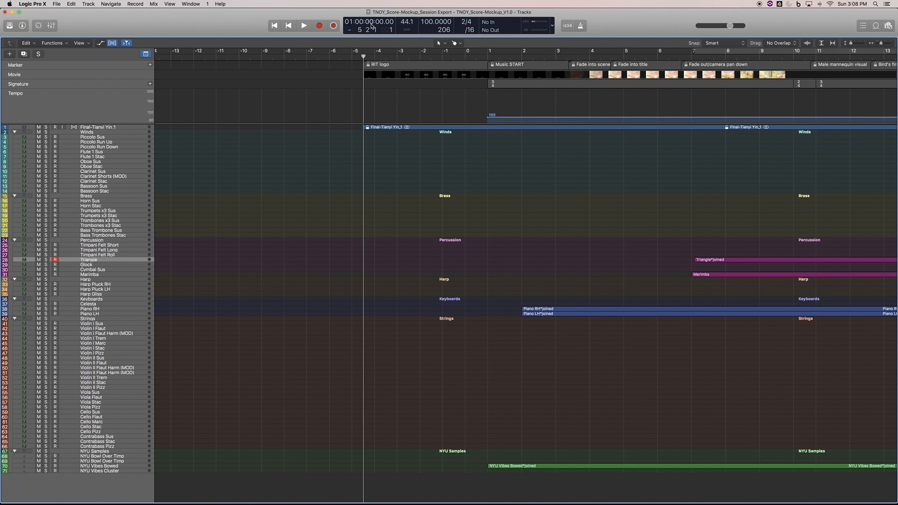
left_click(486, 55)
left_click_drag(883, 44, 874, 49)
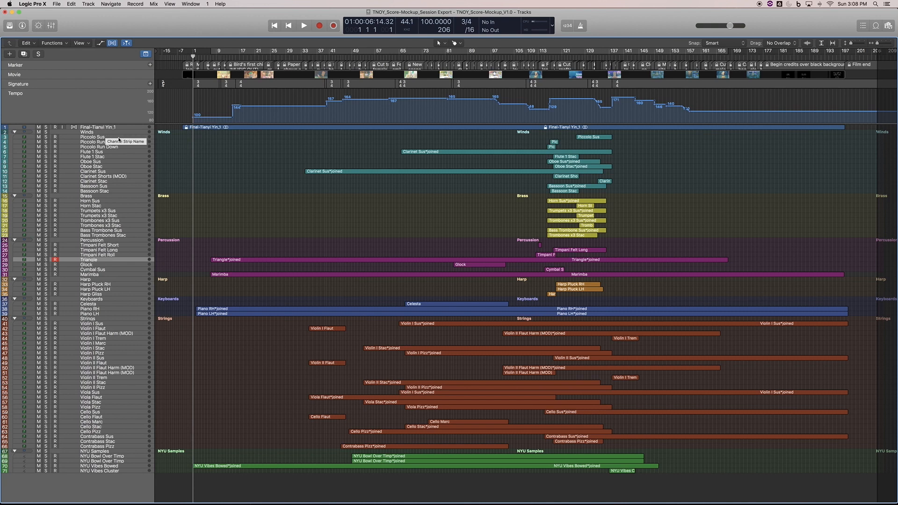
- Solo all woodwind tracks from Piccolo Sus to Bassoon Stac and set the cycle range from bar 1 to bar 138
left_click(99, 138)
left_click(94, 190, "shift")
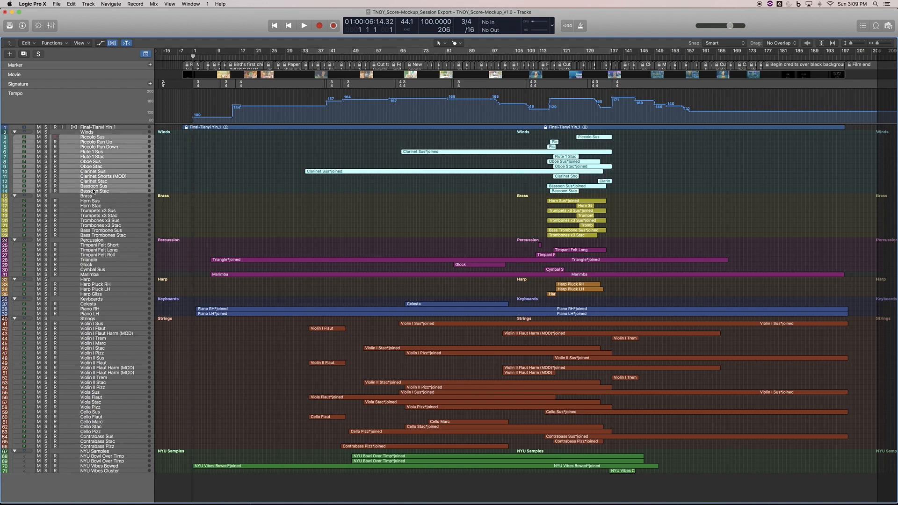
left_click(46, 191)
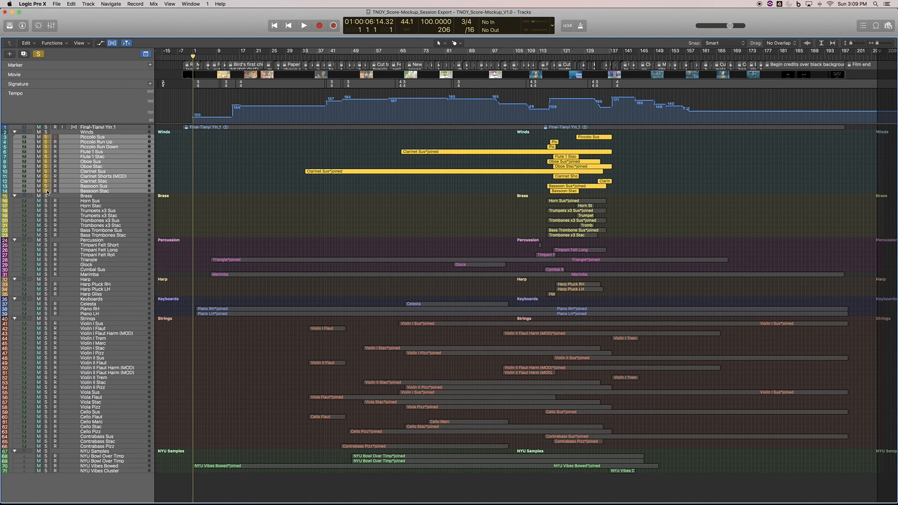
left_click(319, 51)
left_click_drag(305, 51, 194, 65)
- Set up an offline PCM bounce of the soloed tracks as an interleaved 24-bit Wave file at a 96000 sample rate
key("super+b")
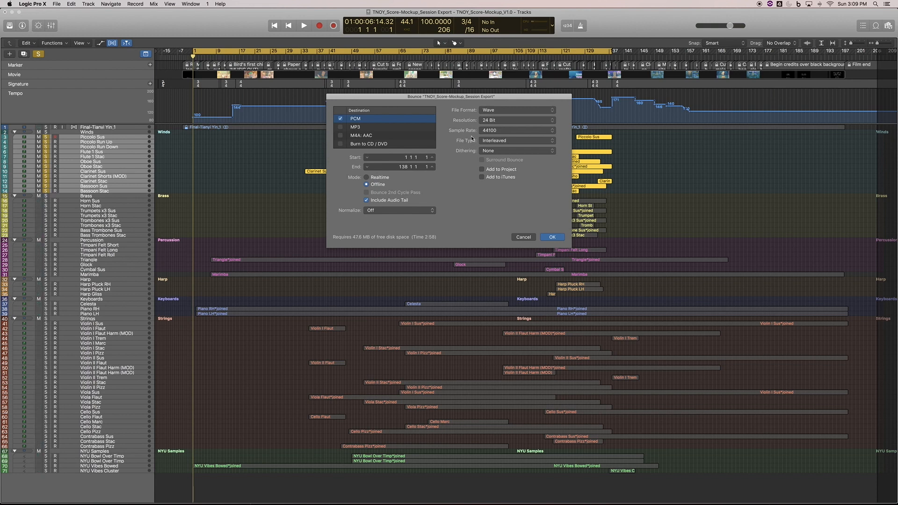
left_click(502, 134)
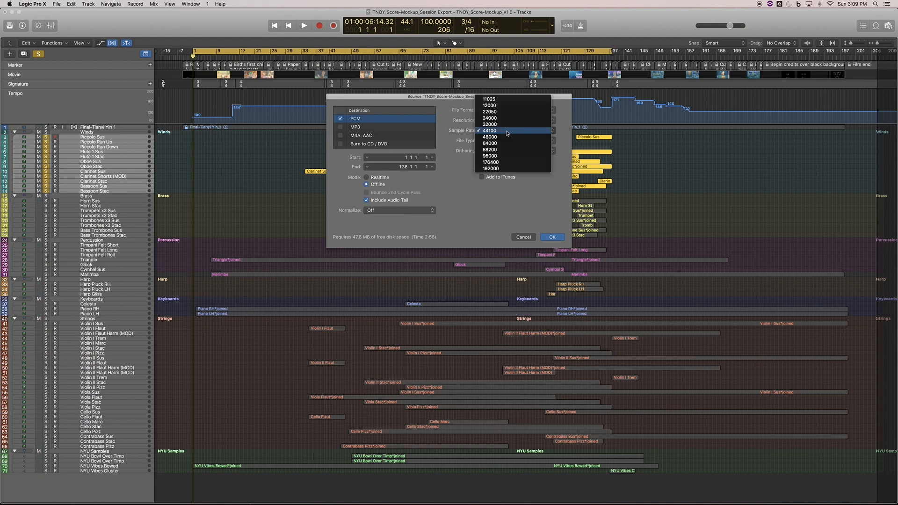
left_click(505, 156)
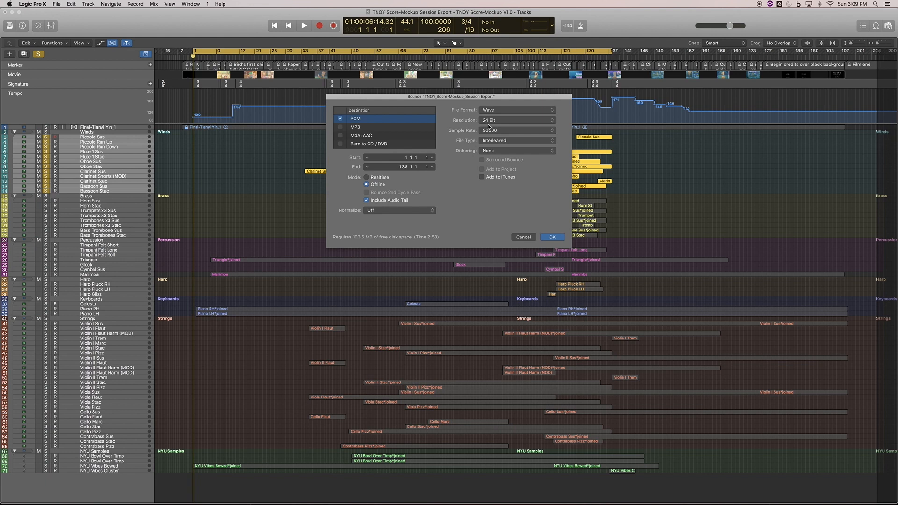
left_click(501, 122)
left_click(496, 123)
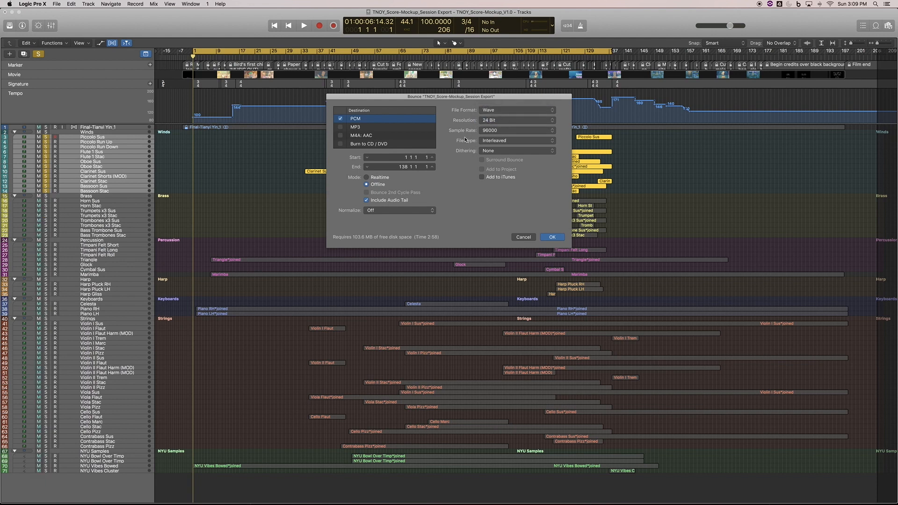
left_click(553, 237)
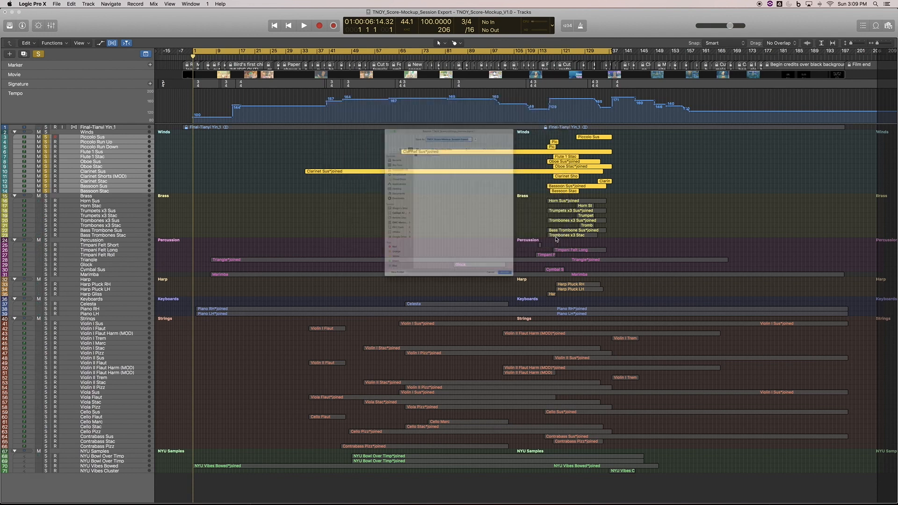
- Name the bounce TNOY_Woodwinds Stem_M1 and bounce it to the Recording Files folder
left_click(444, 80)
left_click_drag(421, 81, 489, 81)
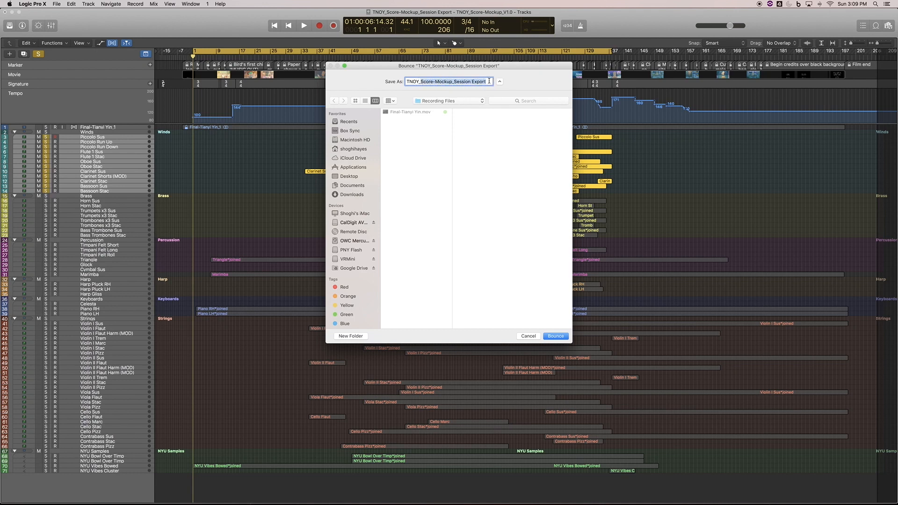
type("Woodwinds Stem_M1")
key("Return")
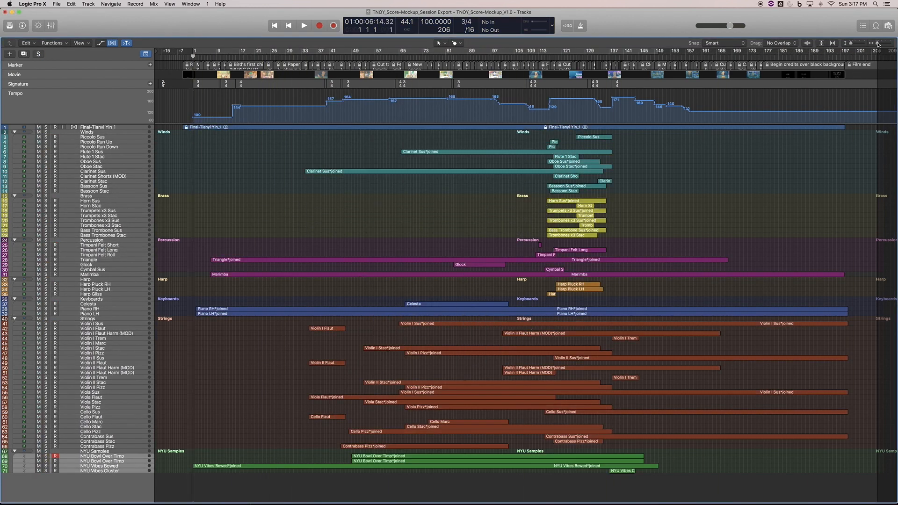
- Extend the Triangle region's start back to bar 1 and save it as the MIDI file TNOY_Score-Mockup_Session Export in Recording Files
left_click_drag(878, 43, 885, 44)
scroll(516, 222, "left", 3)
left_click(547, 260)
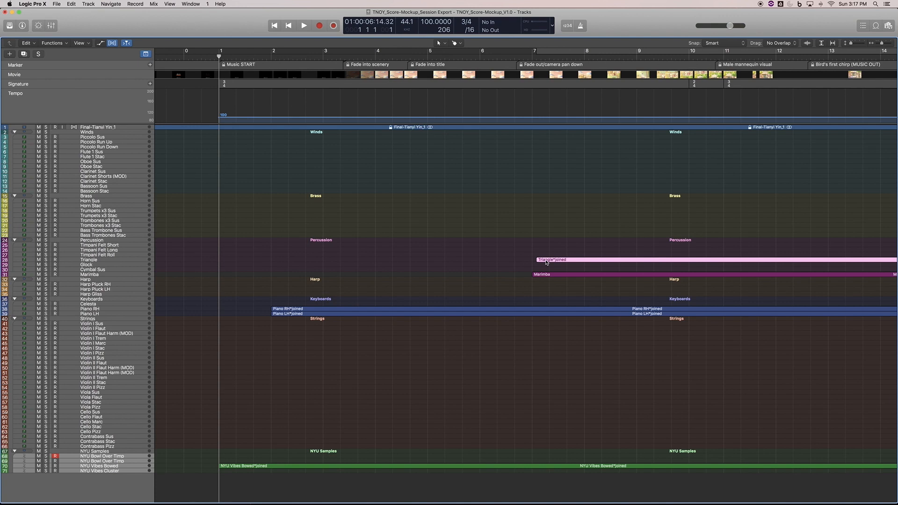
left_click_drag(535, 259, 218, 279)
key("ctrl+alt+e")
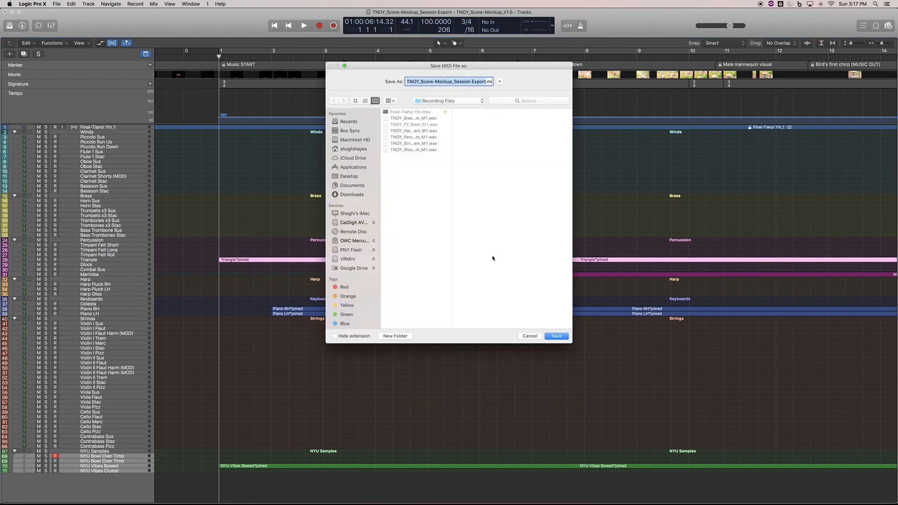
left_click(558, 336)
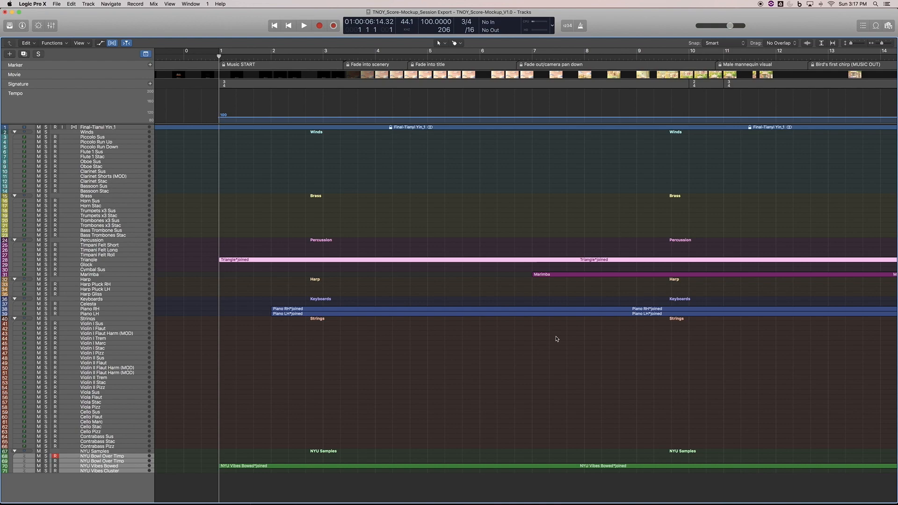
- Switch to Pro Tools and create a local session named TNOY_Recording with BWF (.WAV) files at 96 kHz and 24-bit
left_click(321, 489)
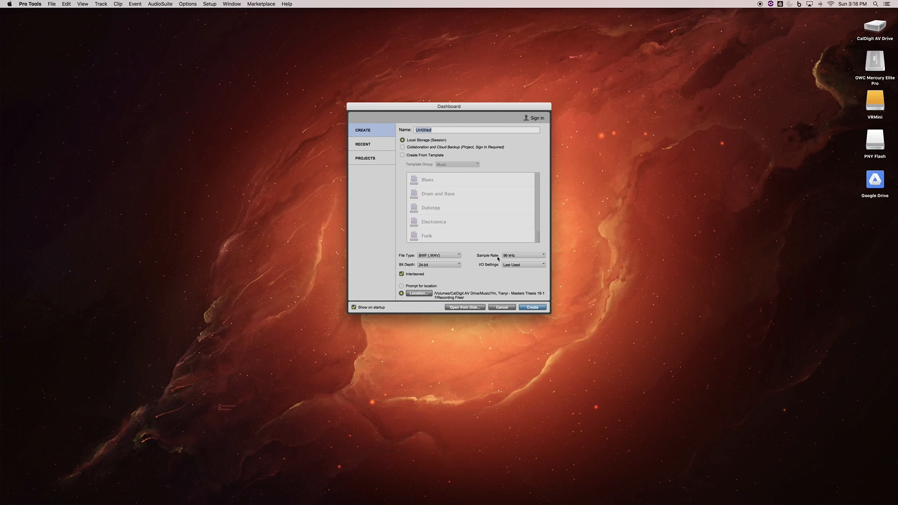
left_click(517, 256)
left_click(521, 257)
left_click(438, 265)
left_click(440, 265)
type("TNOY_Recording")
left_click(539, 307)
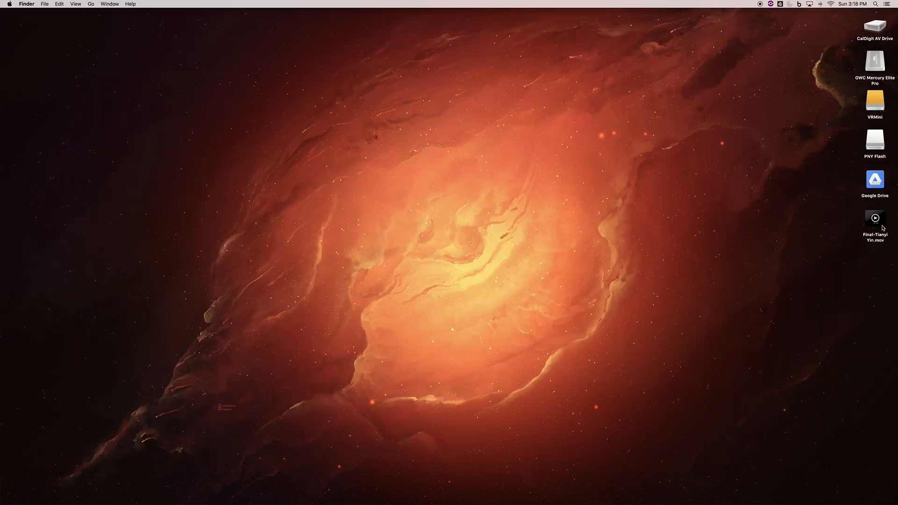
- Open the film's movie file from the desktop in QuickTime Player and show its movie information to check the frame rate
double_click(883, 229)
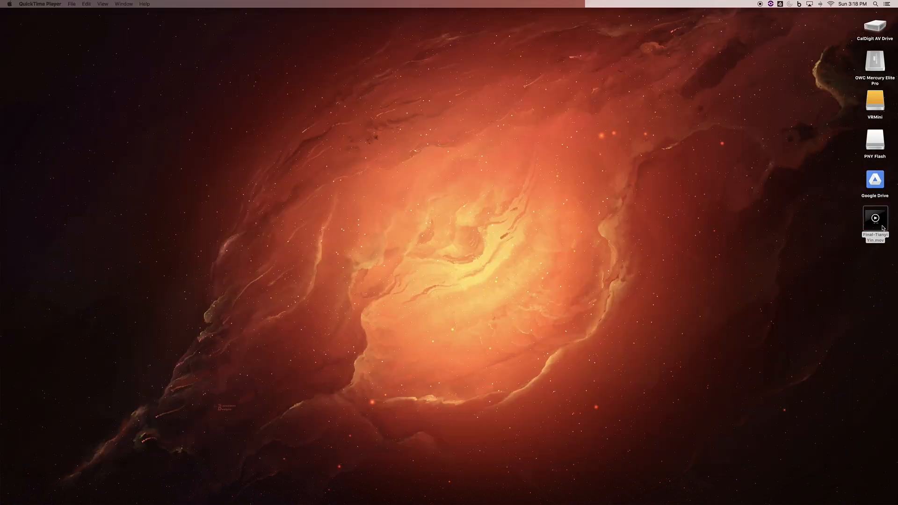
key("ctrl+1")
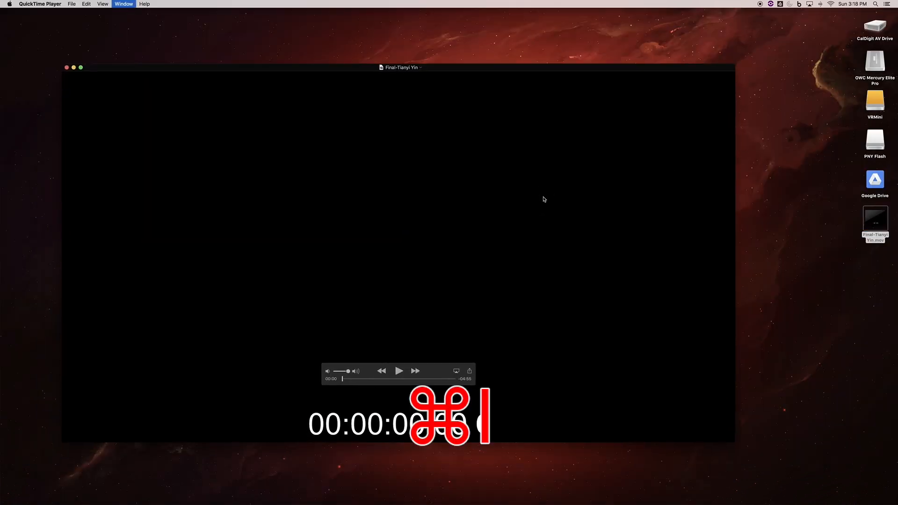
key("super+i")
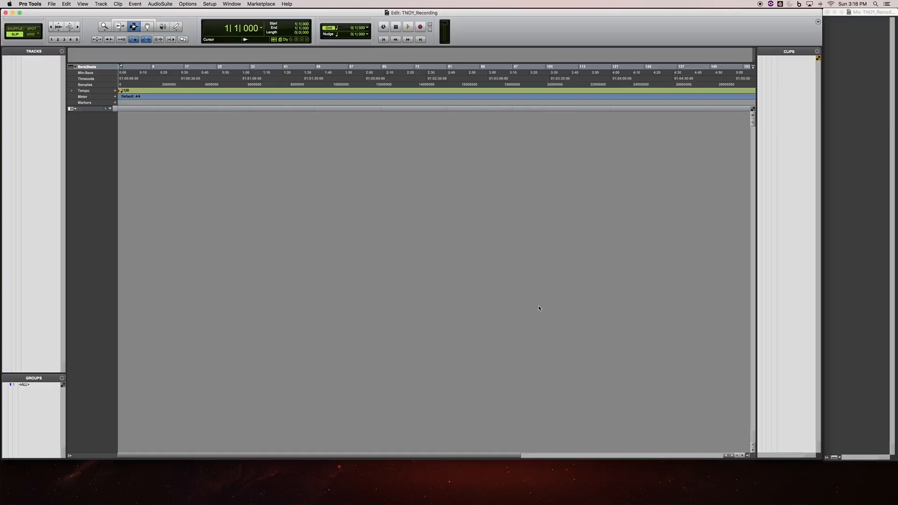
- In the Pro Tools session setup, keep the timecode rate at 24 FPS and set the session start to 01:00:06:14
left_click(209, 4)
left_click(234, 66)
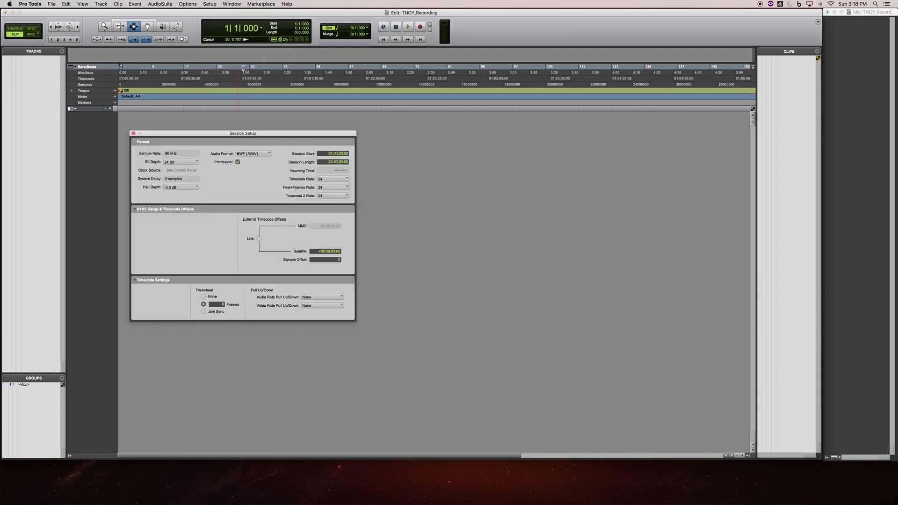
left_click(326, 179)
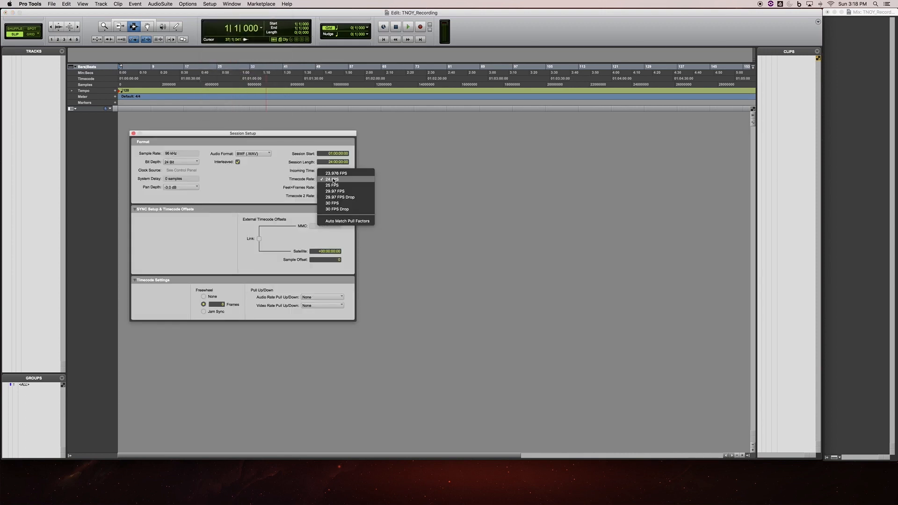
left_click(327, 180)
left_click(328, 179)
left_click(328, 180)
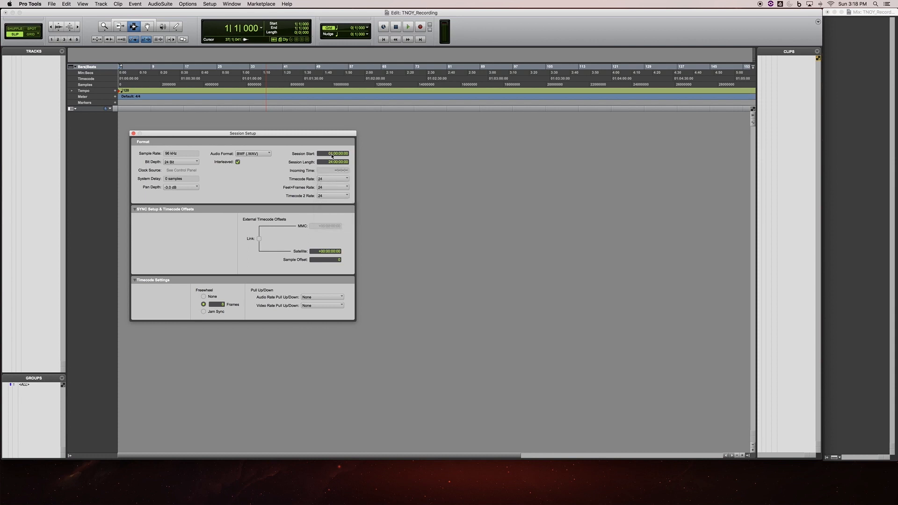
left_click(335, 154)
key("Return")
left_click(133, 135)
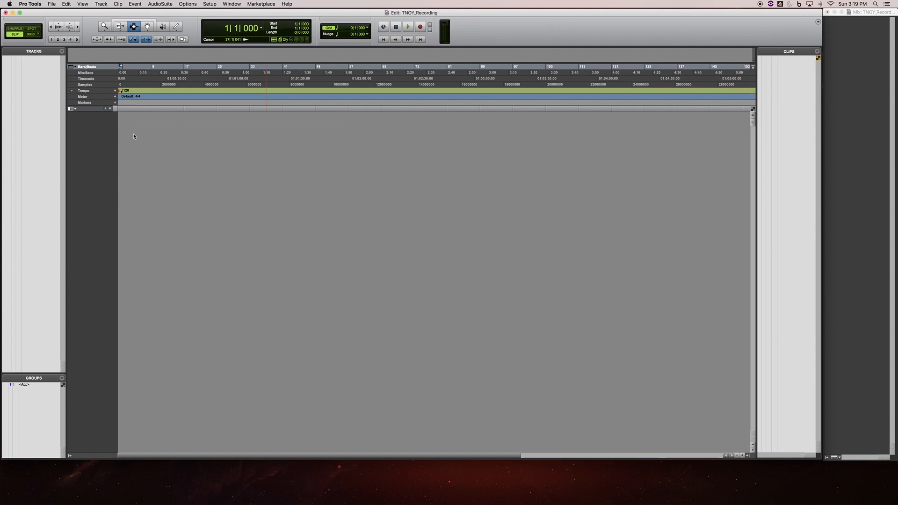
- Switch the main counter to Timecode
left_click(262, 28)
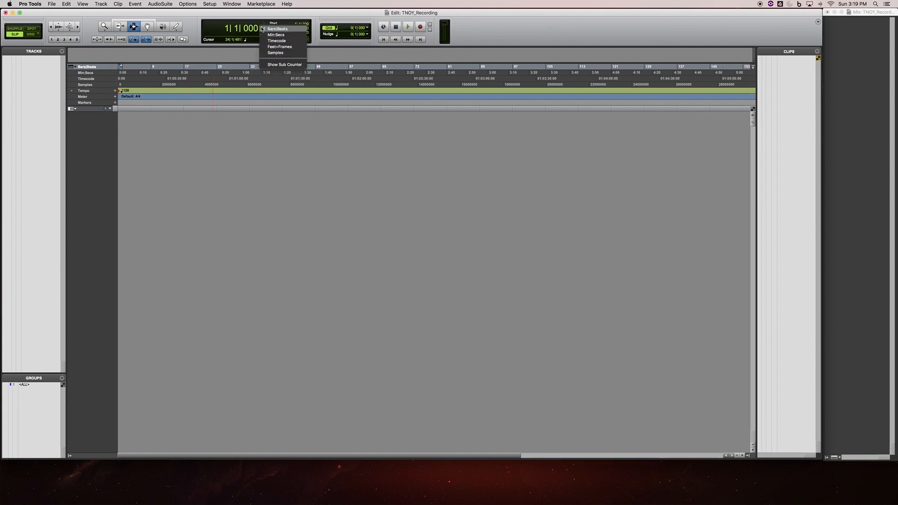
left_click(290, 42)
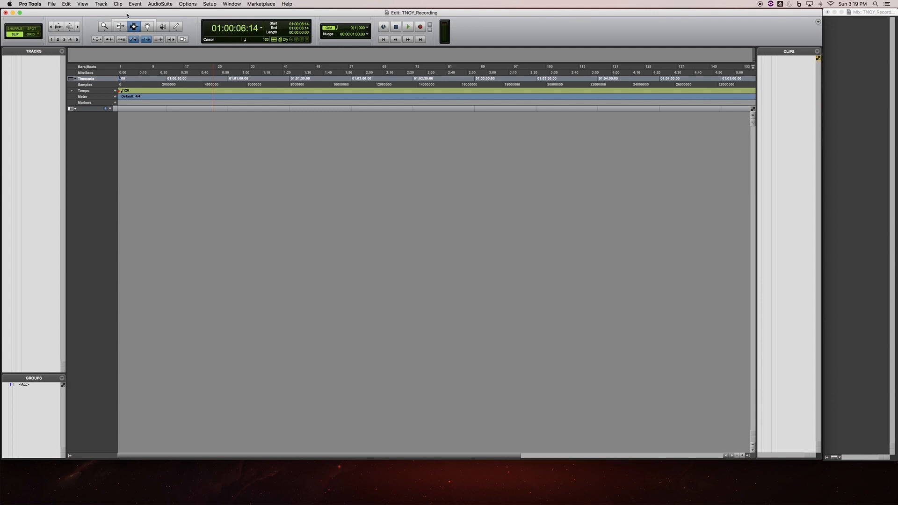
- Import the exported TNOY score MIDI file to a new instrument track at the session start, including its tempo map and key signature
left_click(52, 4)
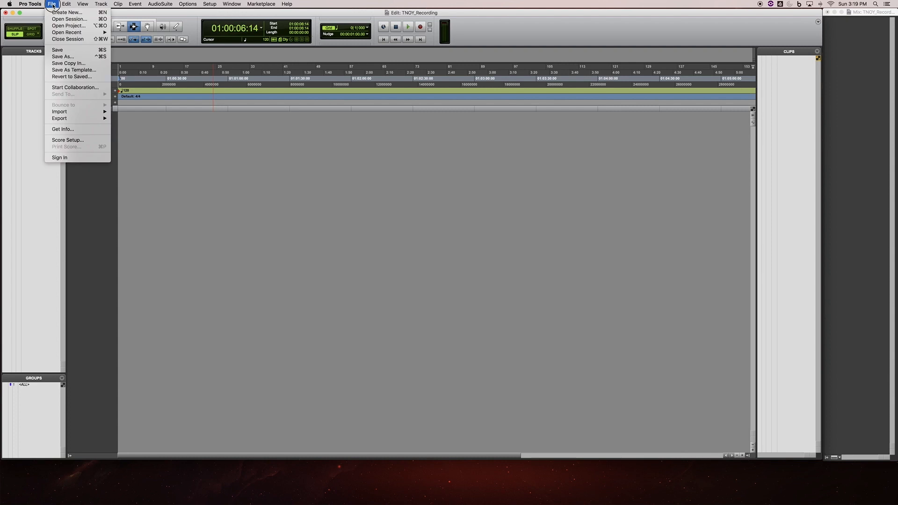
left_click(53, 5)
left_click(51, 4)
mouse_move(94, 112)
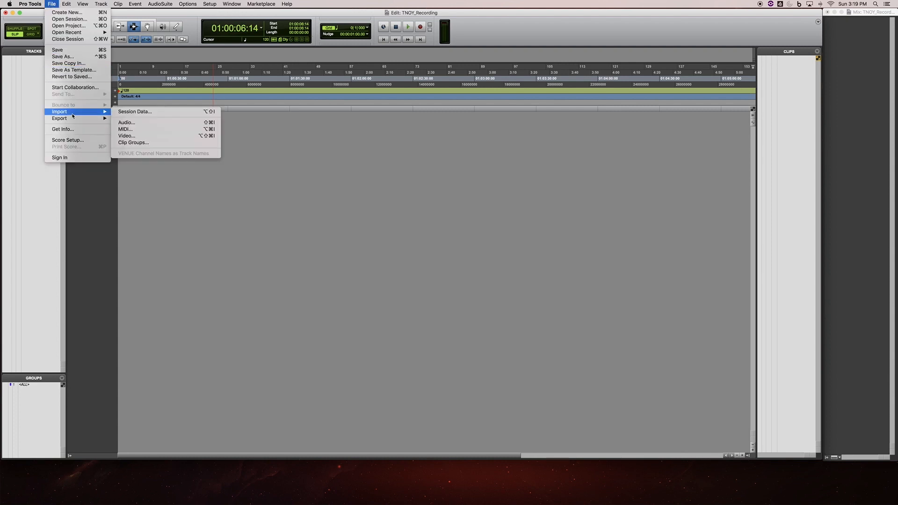
left_click(133, 129)
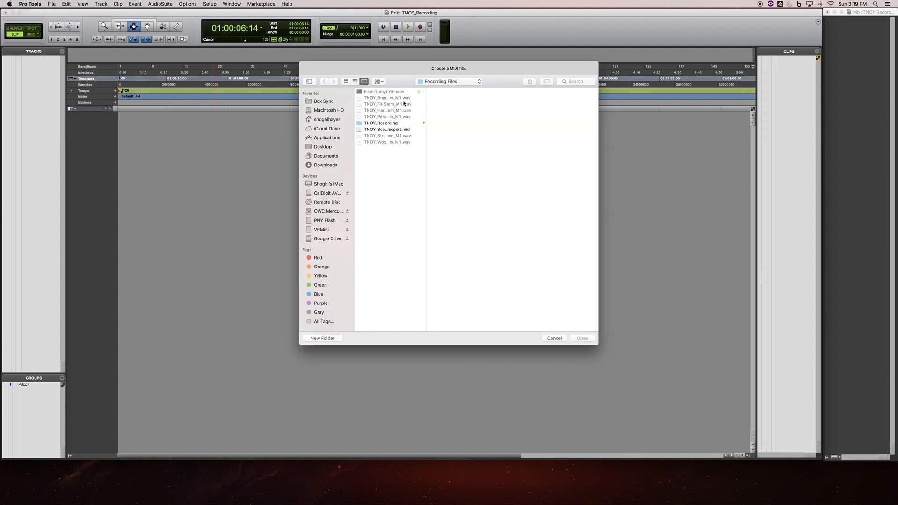
left_click(395, 129)
left_click(583, 338)
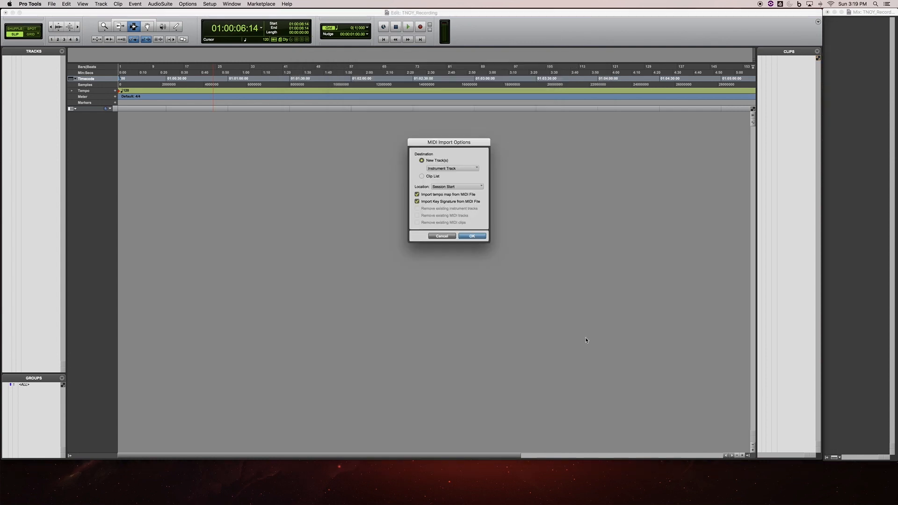
left_click(452, 187)
left_click(449, 185)
left_click(472, 236)
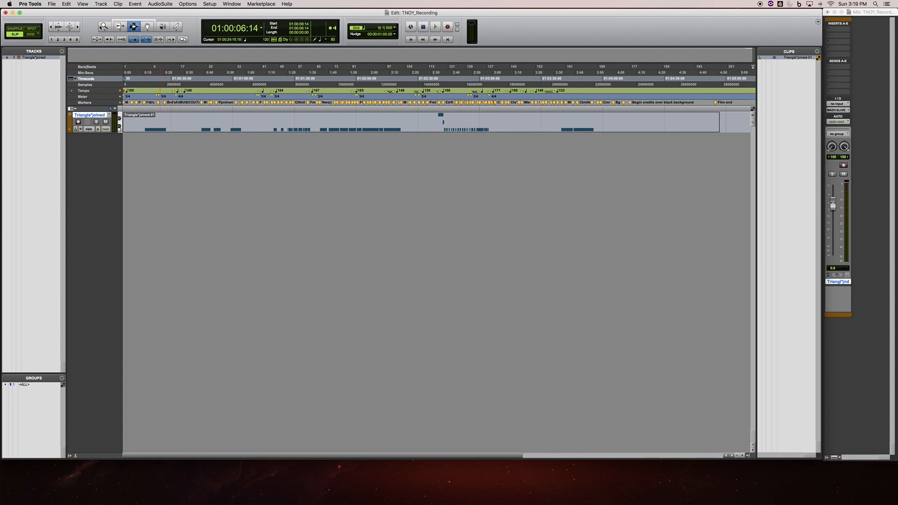
- Create a click track and play the session briefly from the start to hear the click against the imported tempo map
left_click(101, 4)
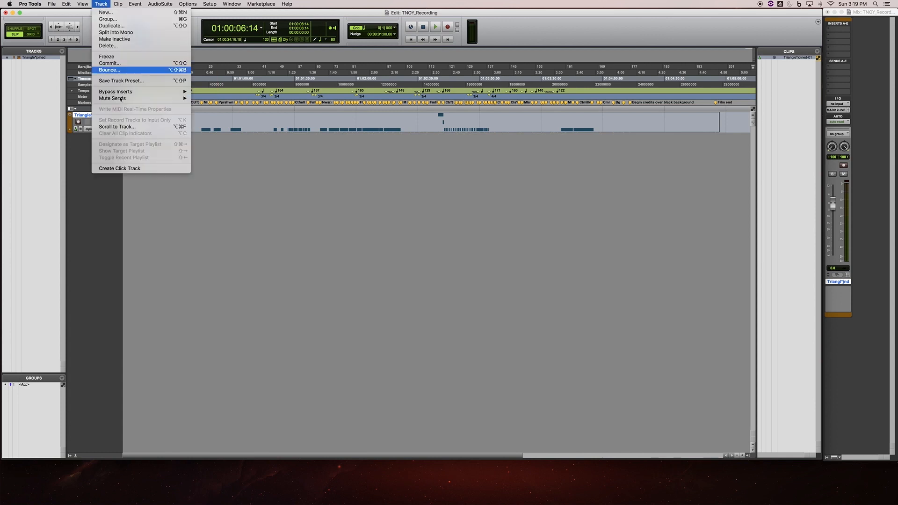
left_click(125, 168)
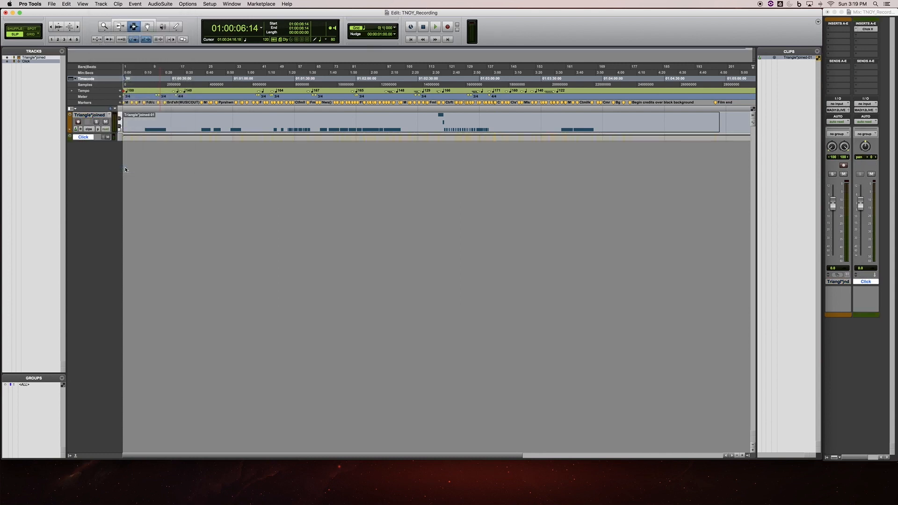
key("space")
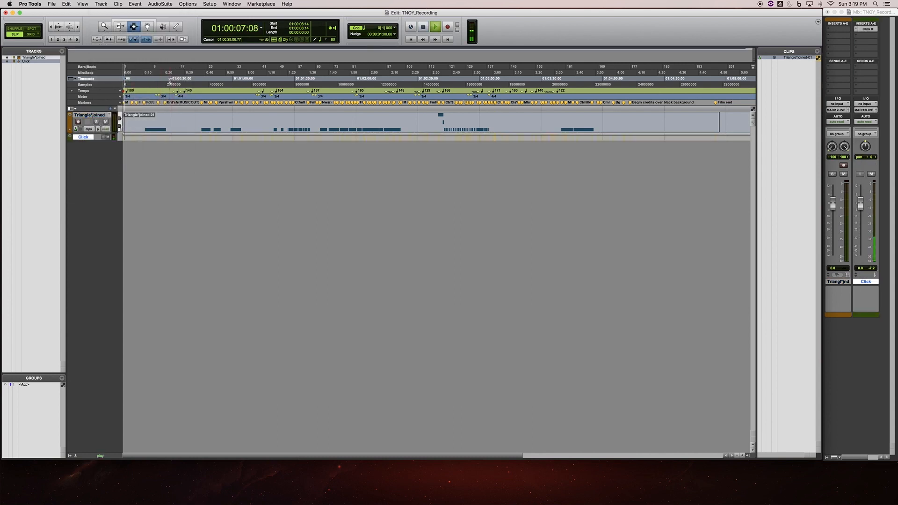
key("space")
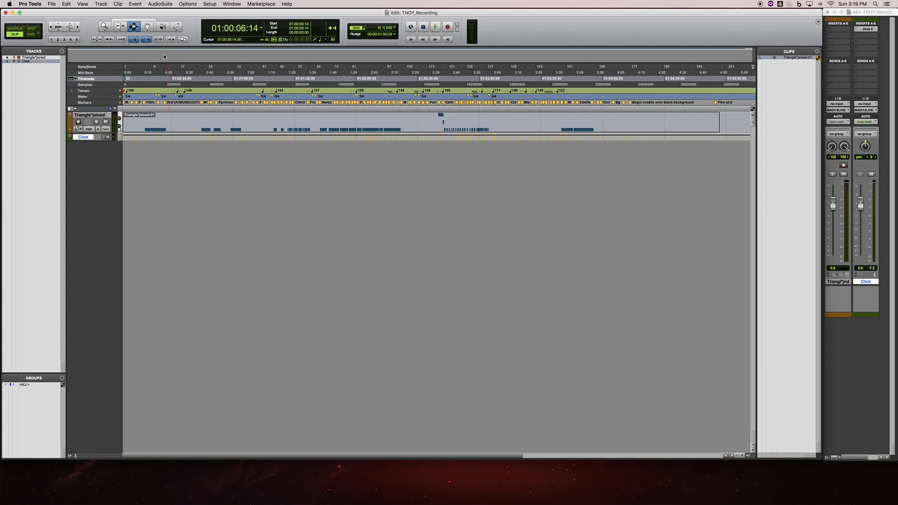
- Delete the imported Triangle MIDI instrument track from the session, keeping the click track
right_click(89, 115)
left_click(131, 227)
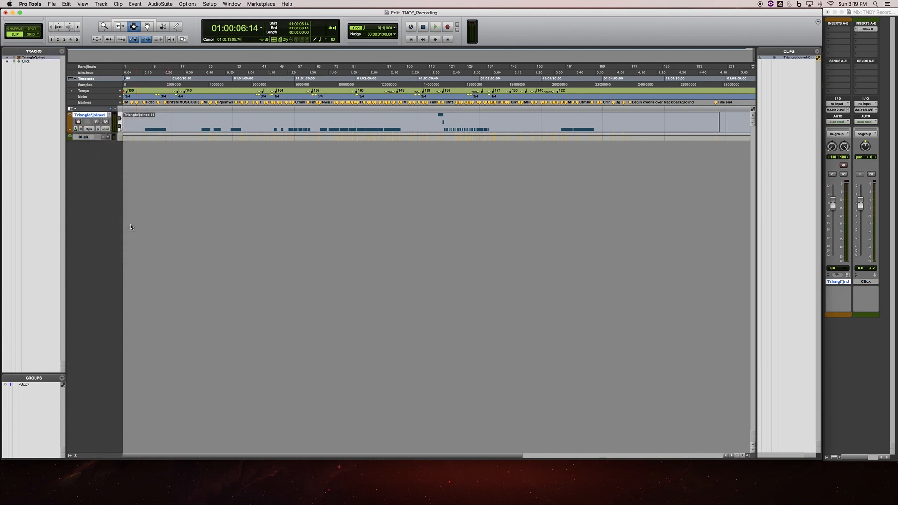
left_click(494, 203)
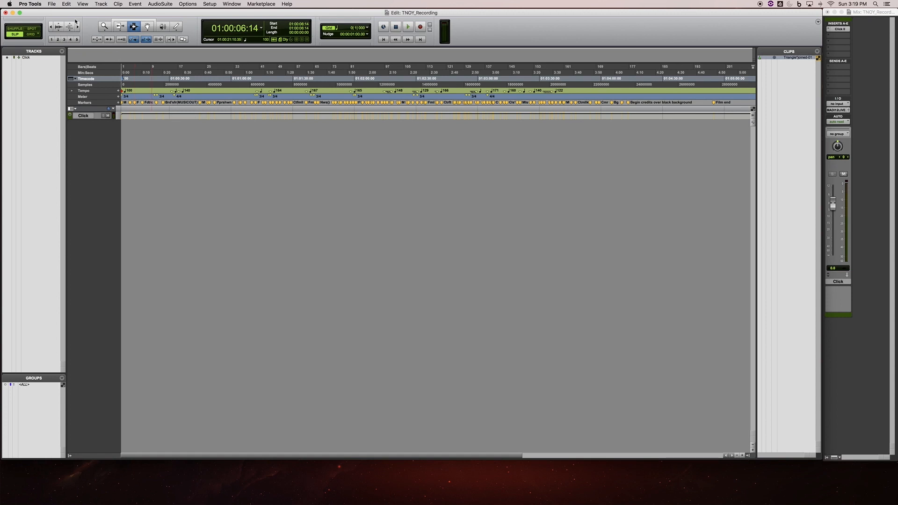
- Import the TNOY brass, FX, harp piano, percussion, strings and woodwinds stem WAV files to new tracks at the session start
left_click(51, 4)
mouse_move(70, 112)
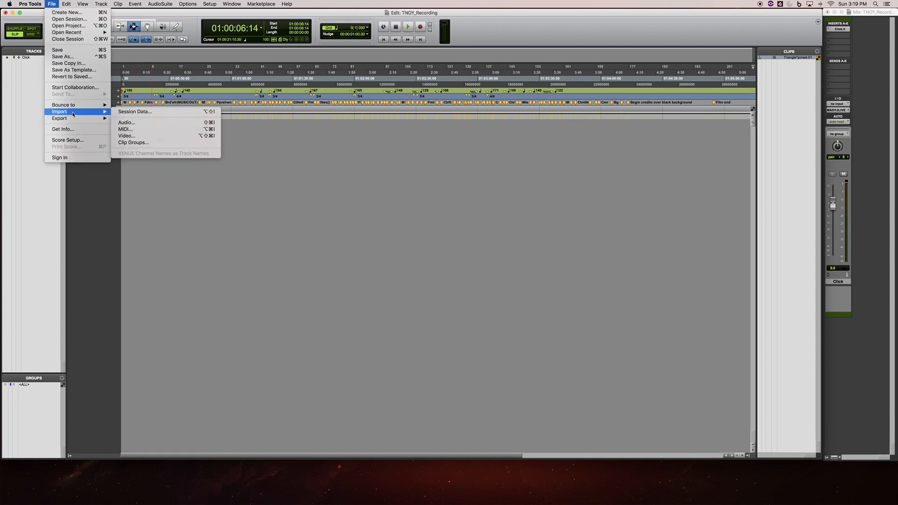
left_click(133, 122)
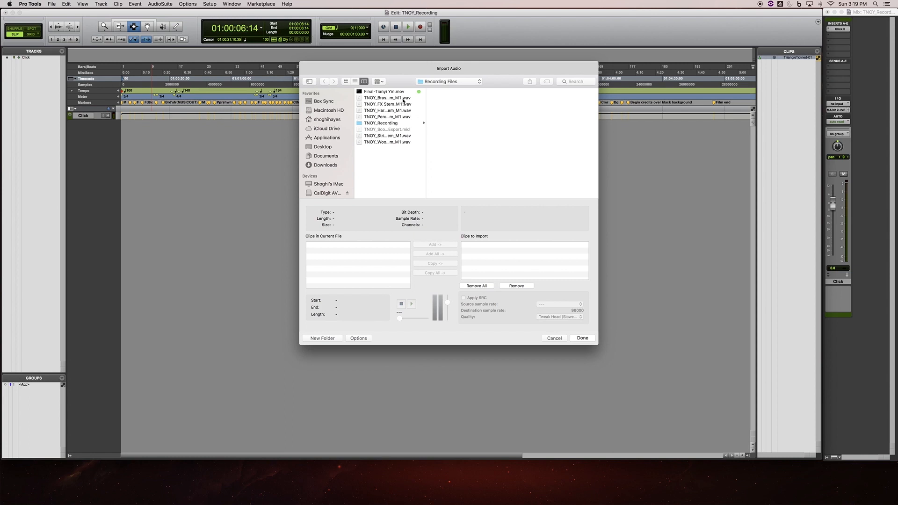
left_click(403, 100)
left_click(383, 116, "shift")
left_click(387, 136, "super")
left_click(387, 141, "super")
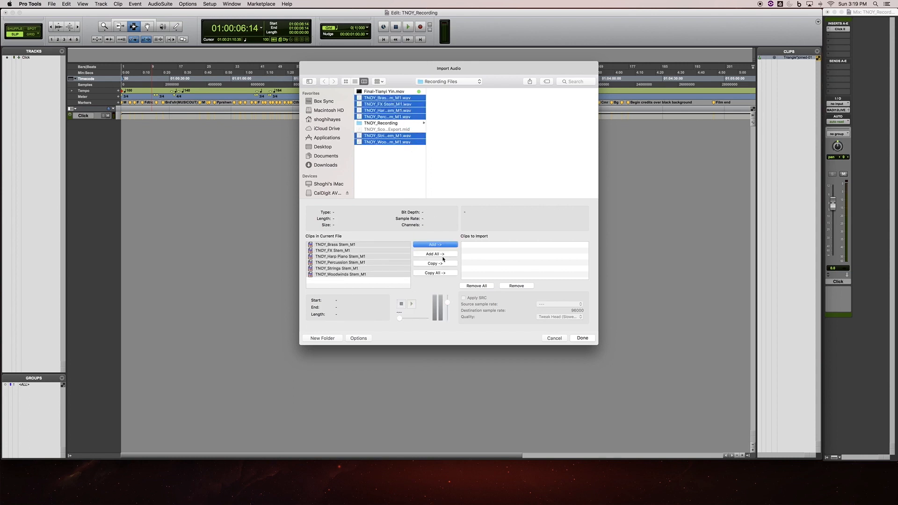
left_click(441, 245)
left_click(582, 337)
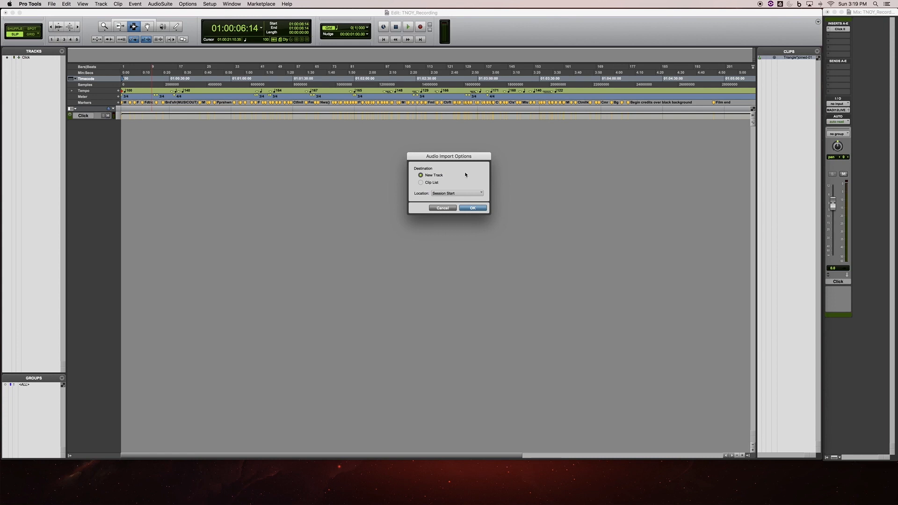
left_click(453, 196)
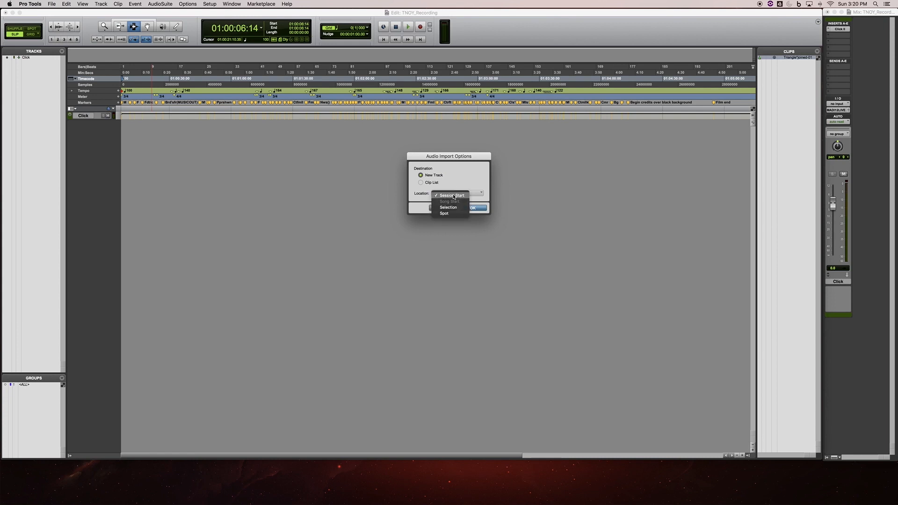
left_click(453, 197)
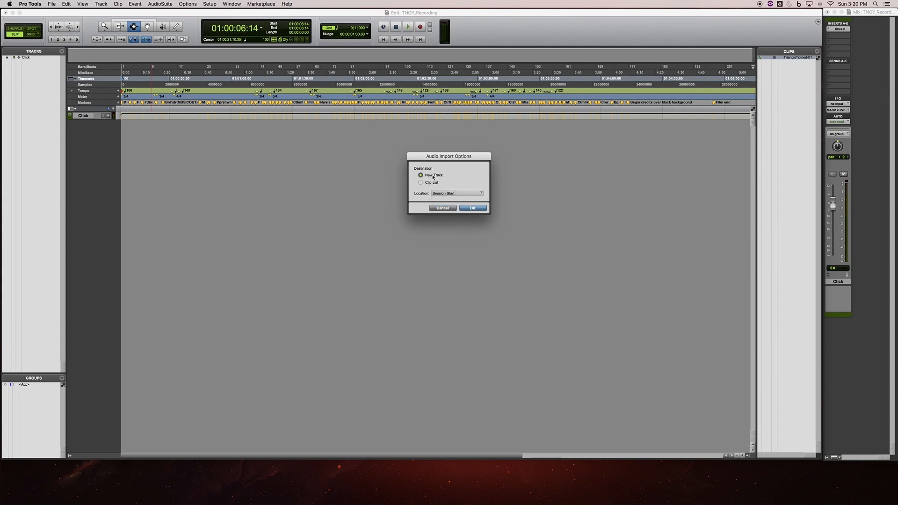
left_click(472, 209)
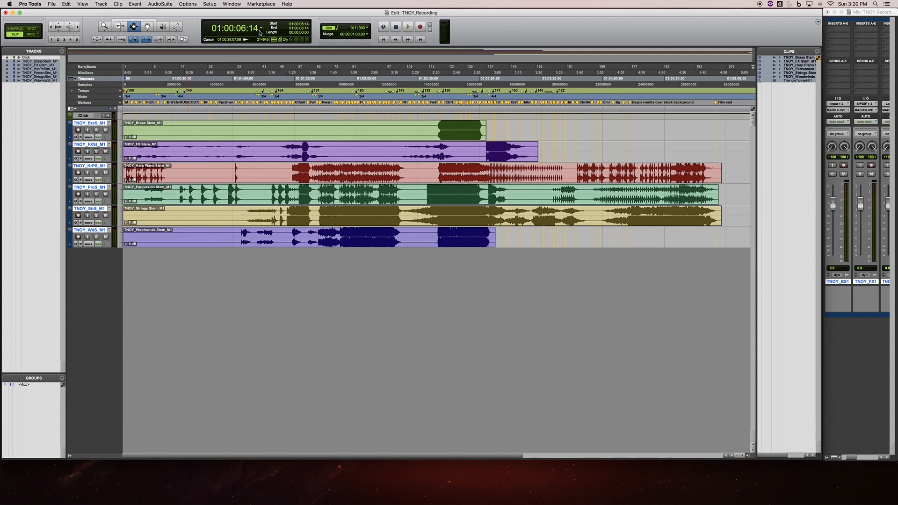
- Set the session start to 01:00:00:00 in the session setup, maintaining the timecode positions of clips and ruler data
left_click(209, 4)
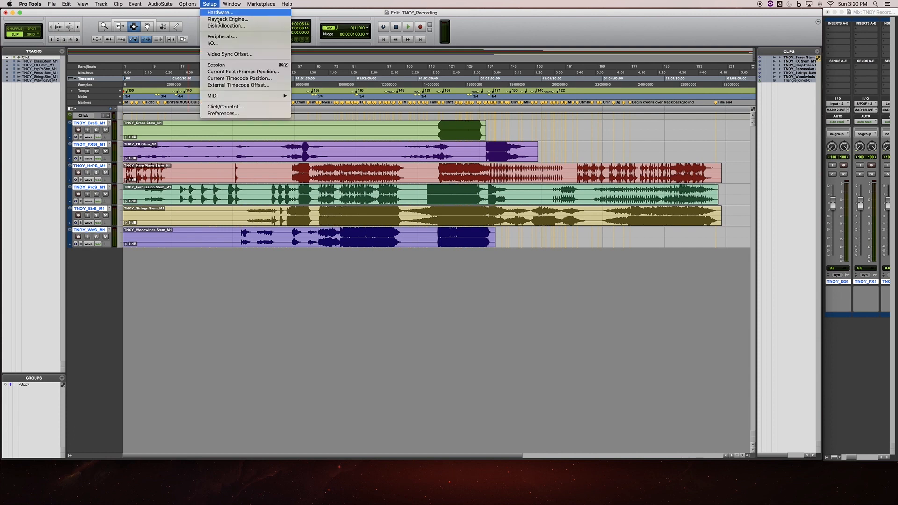
left_click(219, 64)
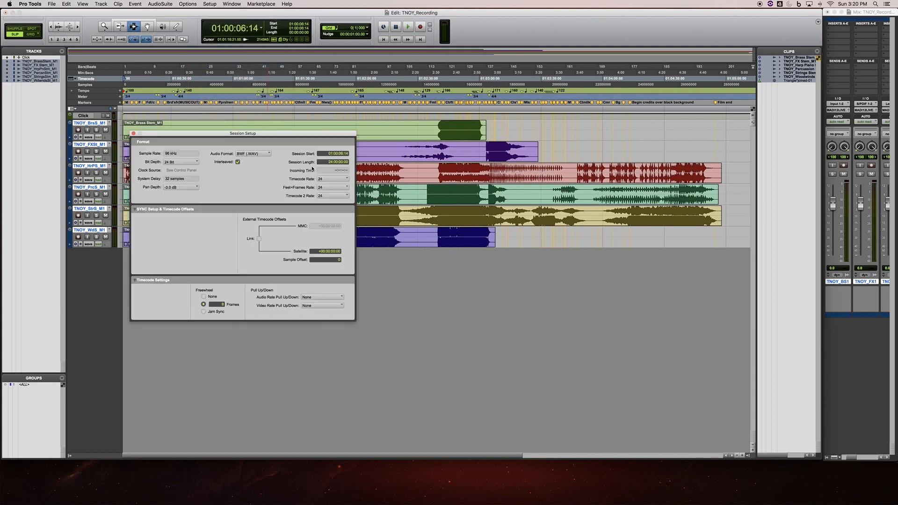
left_click(336, 155)
key("Return")
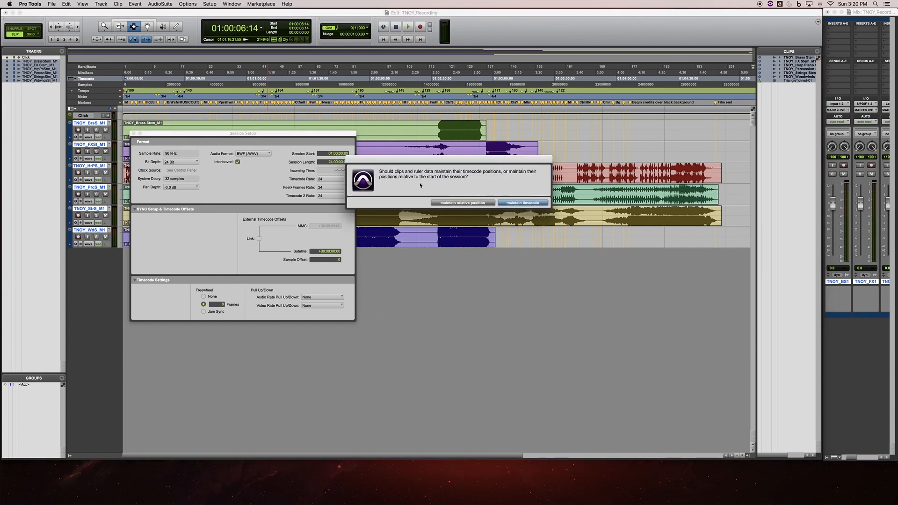
left_click(521, 203)
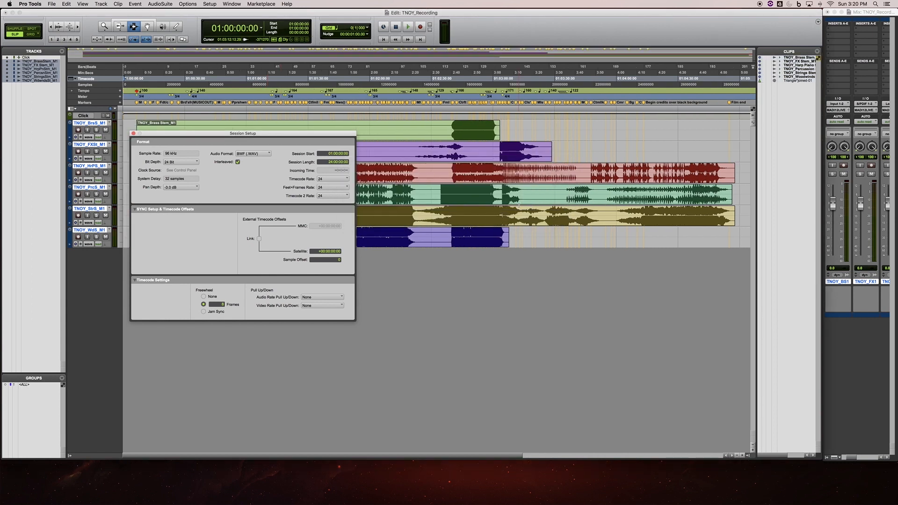
left_click(133, 133)
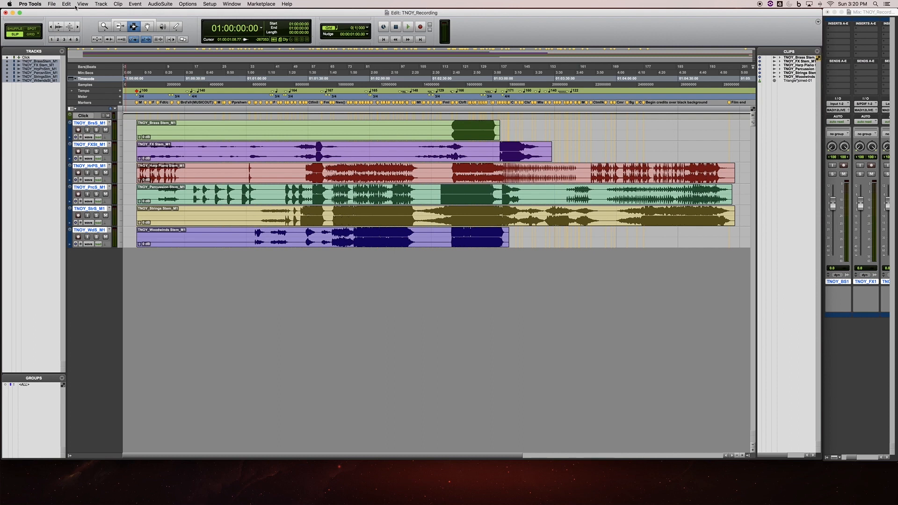
- Import the film's movie file with its audio at the session start, and move the video window below the tracks
left_click(52, 4)
mouse_move(71, 111)
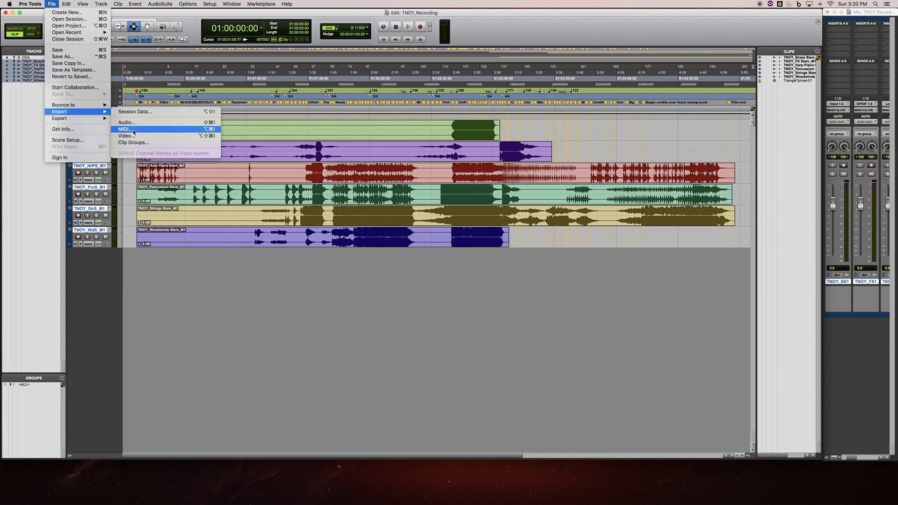
left_click(126, 135)
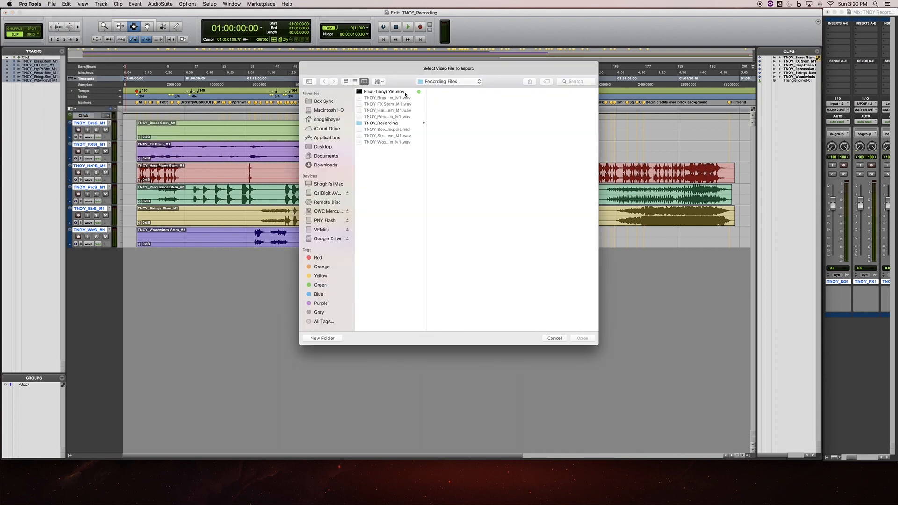
left_click(405, 93)
left_click(582, 338)
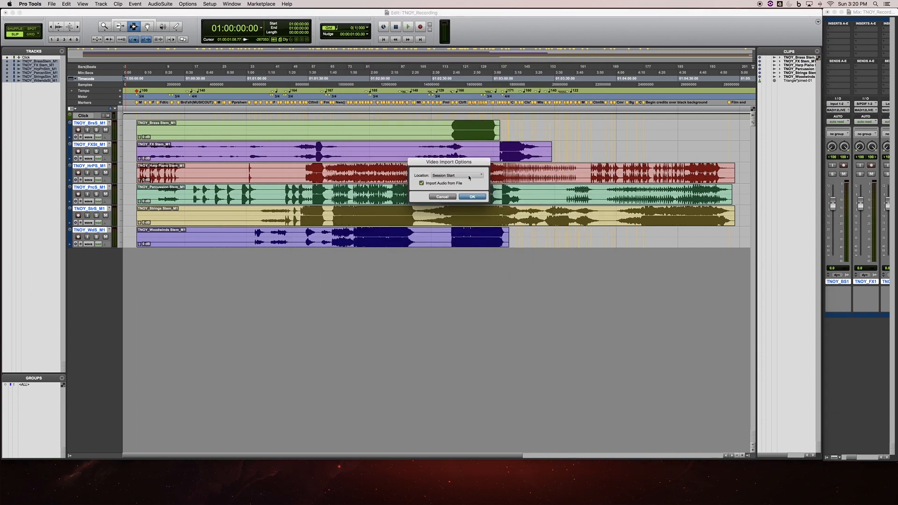
left_click(477, 199)
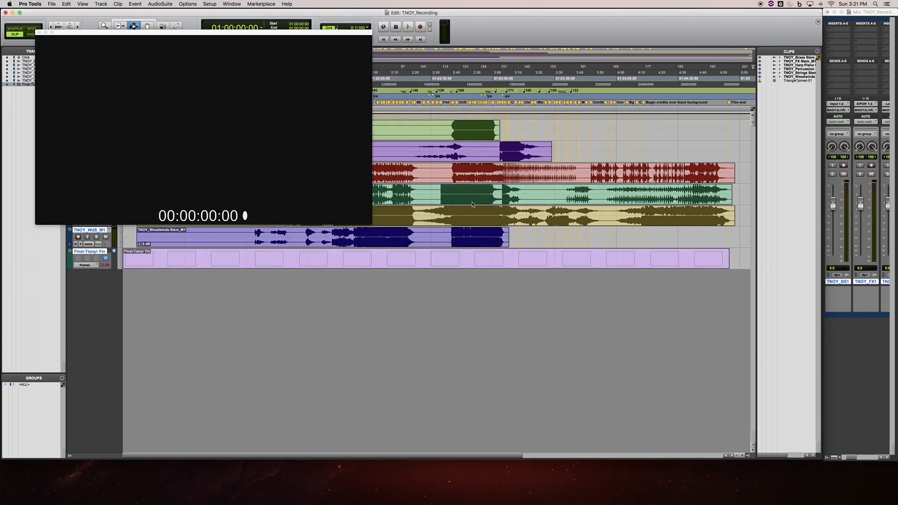
left_click(583, 337)
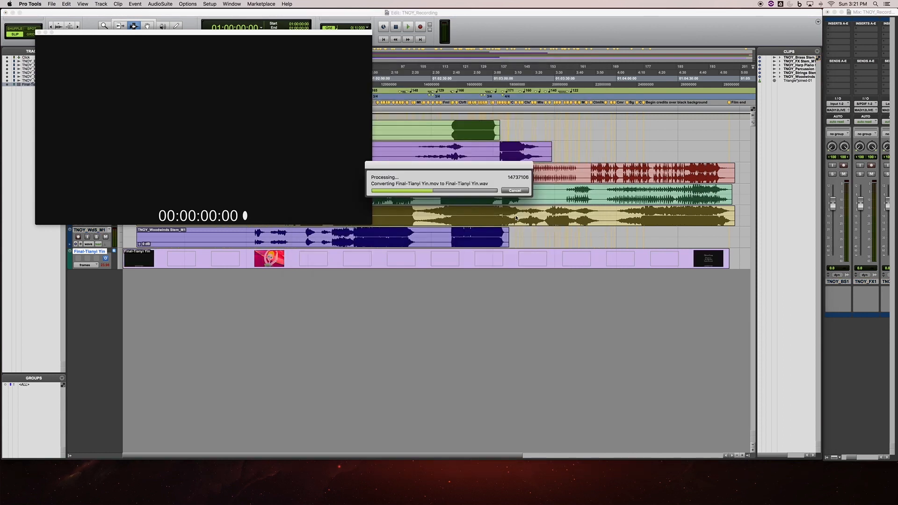
left_click_drag(233, 33, 387, 318)
left_click(599, 318)
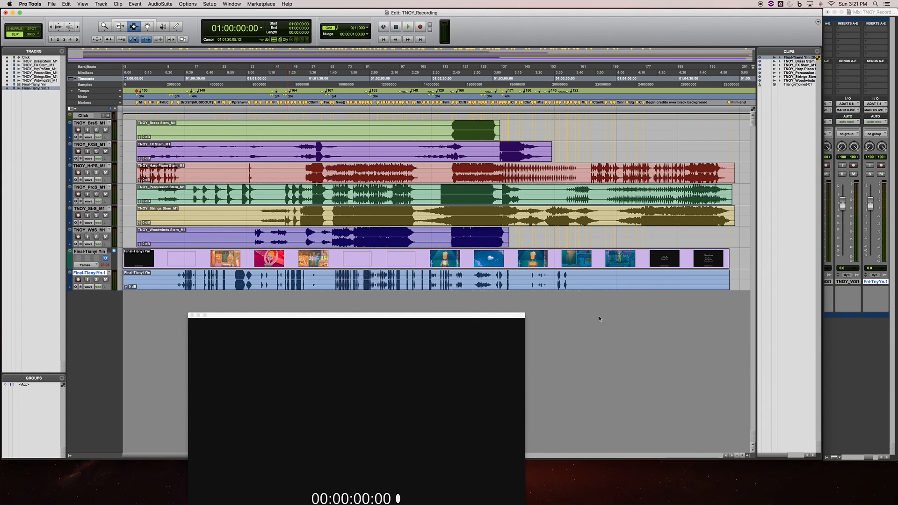